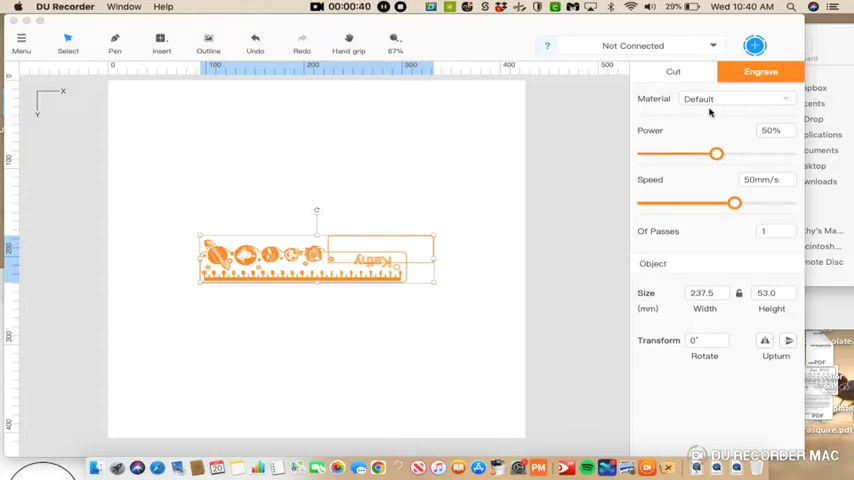
# Step: Select the ruler design and set it to Cut at 100% power and 5 mm/s
pyautogui.click(267, 181)
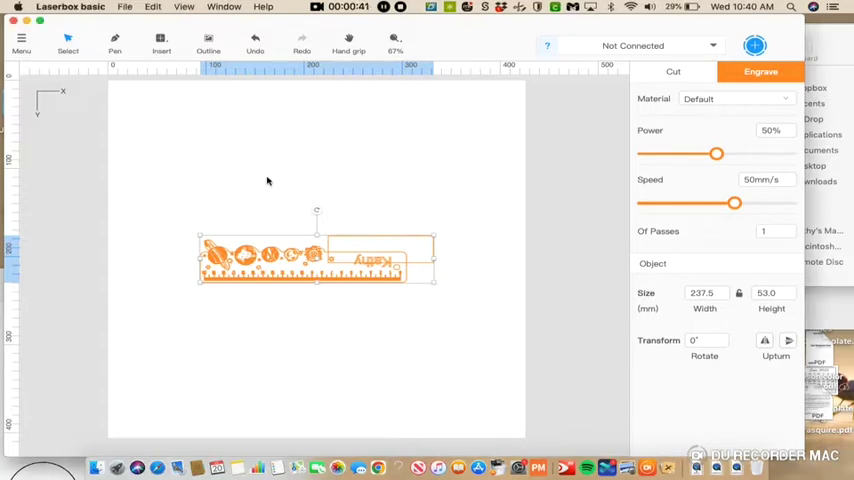
pyautogui.click(165, 265)
pyautogui.click(255, 255)
pyautogui.click(672, 72)
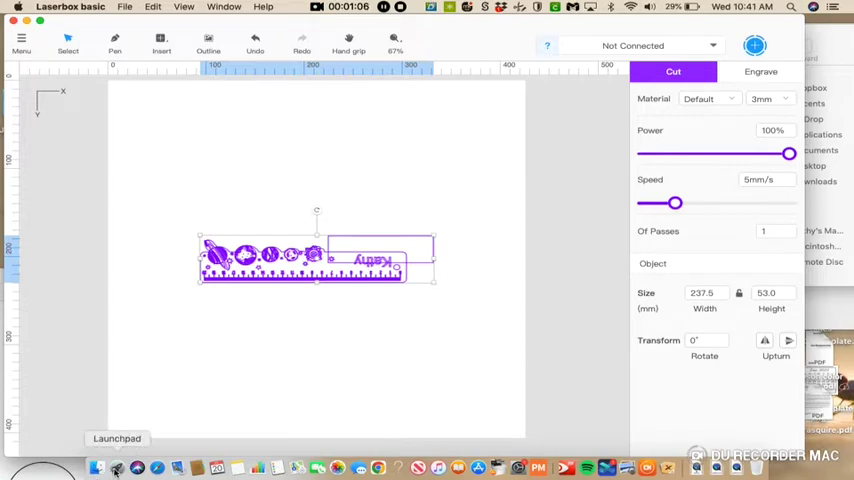
# Step: Launch Silhouette Studio from Launchpad to get a blank design
pyautogui.click(117, 468)
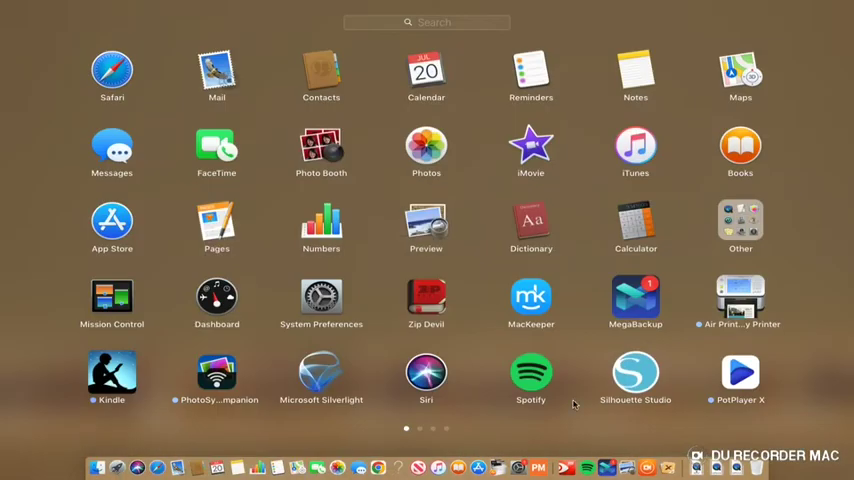
pyautogui.click(644, 376)
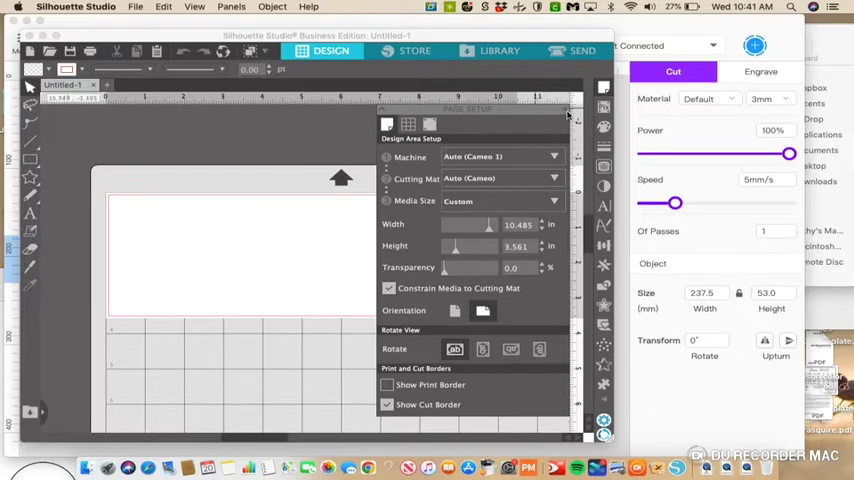
# Step: Dismiss Page Setup and open the Ruler Kathy.svg file
pyautogui.click(568, 113)
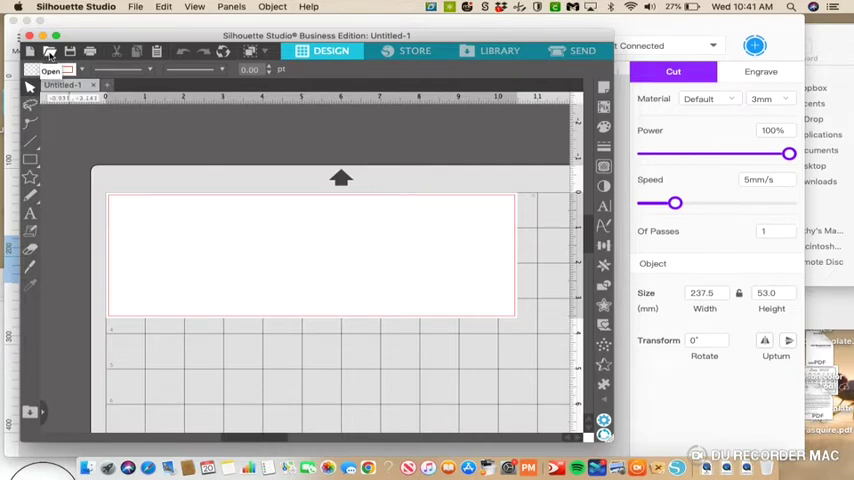
pyautogui.click(49, 53)
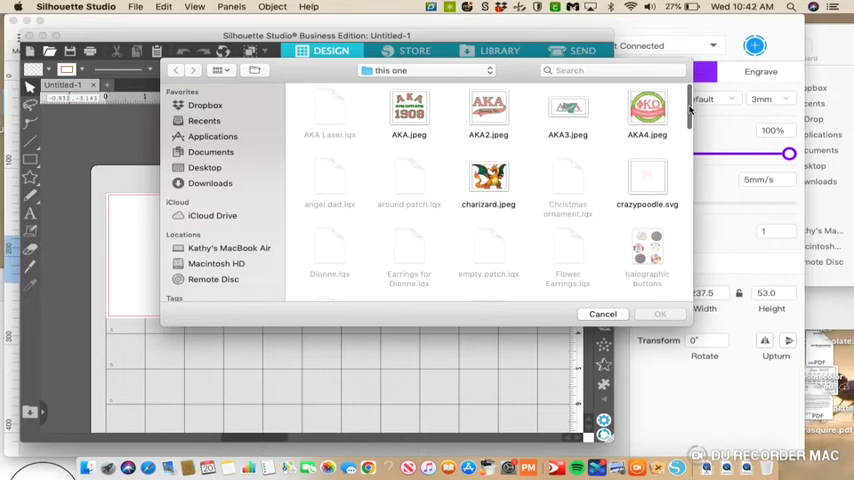
pyautogui.moveTo(689, 112); pyautogui.dragTo(678, 265)
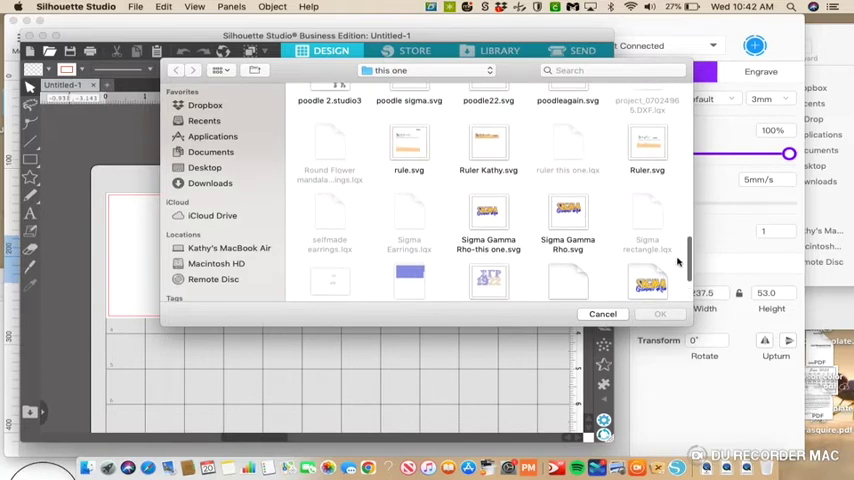
pyautogui.click(485, 150)
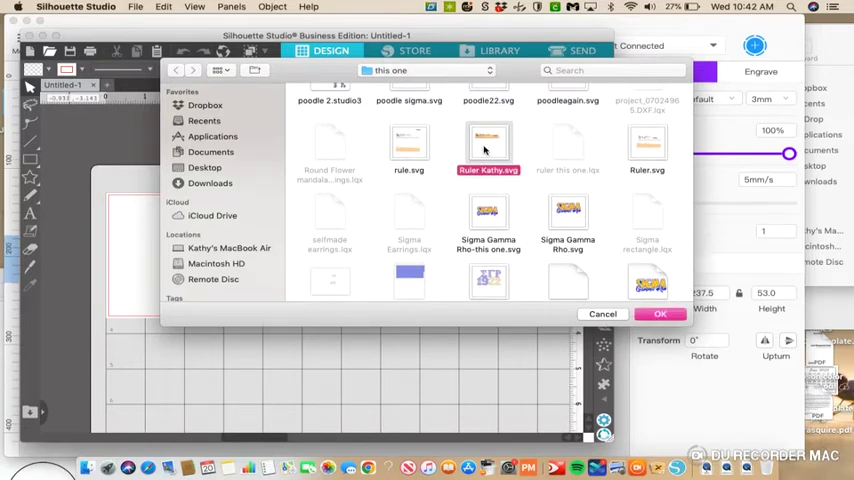
pyautogui.click(660, 314)
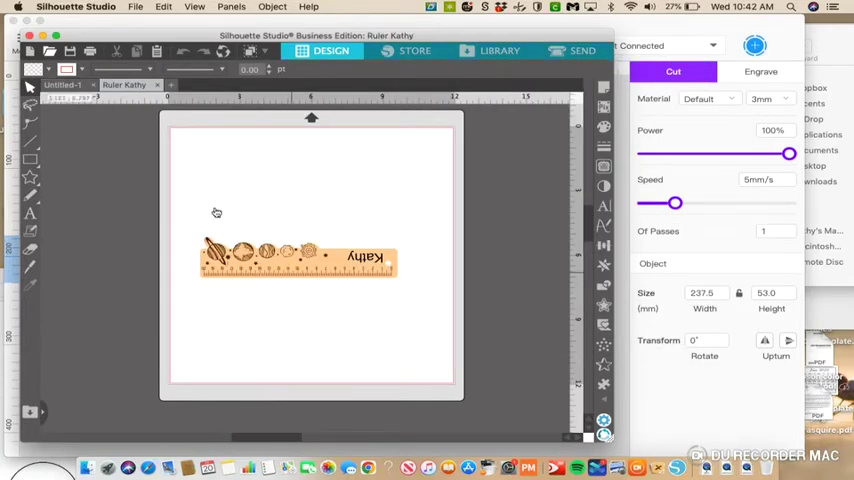
# Step: Ungroup the ruler and drag its orange base down below the artwork
pyautogui.moveTo(180, 150); pyautogui.dragTo(394, 292)
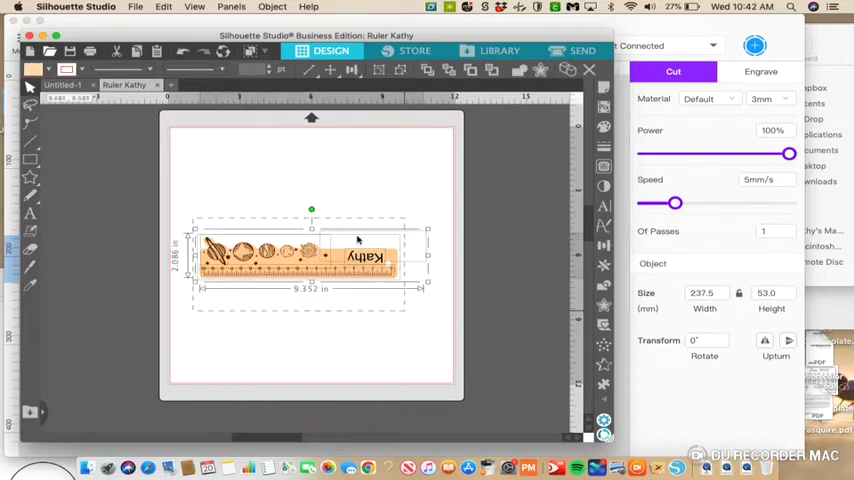
pyautogui.click(270, 7)
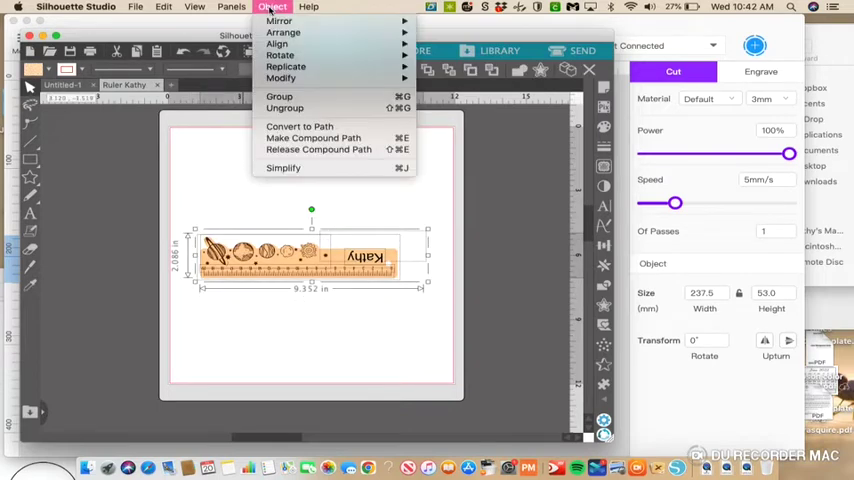
pyautogui.click(280, 96)
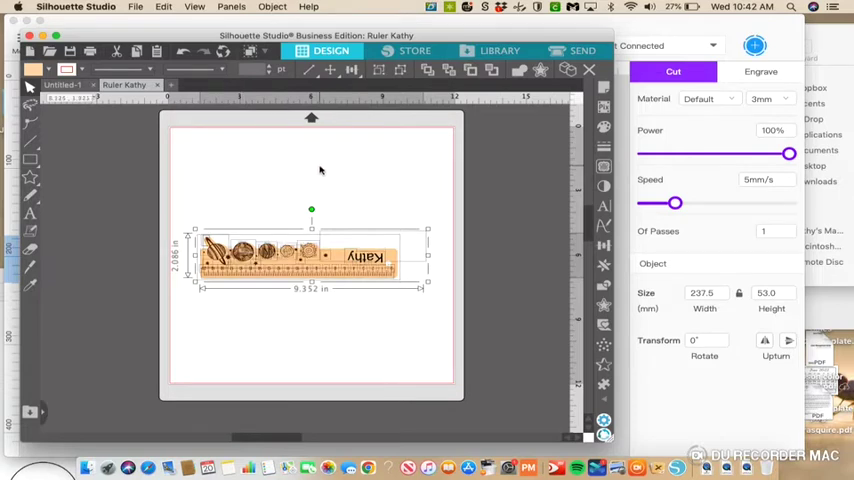
pyautogui.click(320, 170)
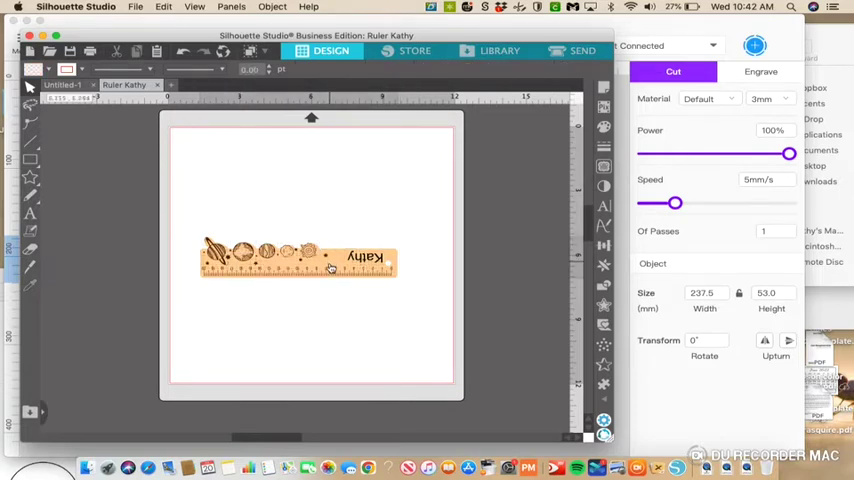
pyautogui.click(300, 275)
pyautogui.moveTo(300, 280); pyautogui.dragTo(300, 320)
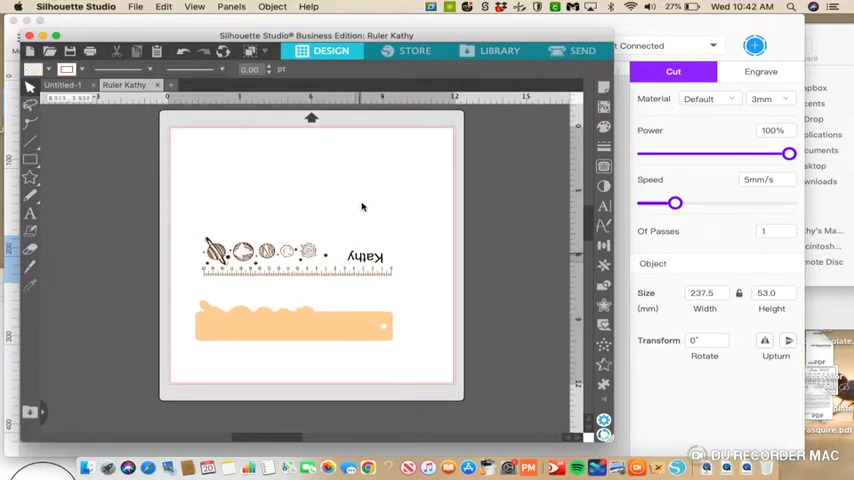
# Step: Move the Kathy name text above the planet artwork, undoing a stray letter move
pyautogui.moveTo(362, 257)
pyautogui.mouseDown()
pyautogui.moveTo(359, 218)
pyautogui.moveTo(356, 256)
pyautogui.mouseUp()
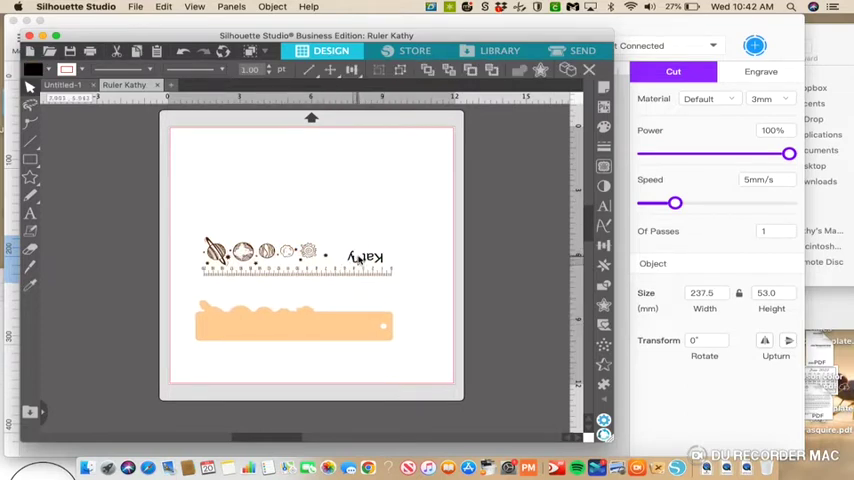
pyautogui.press('super+z')
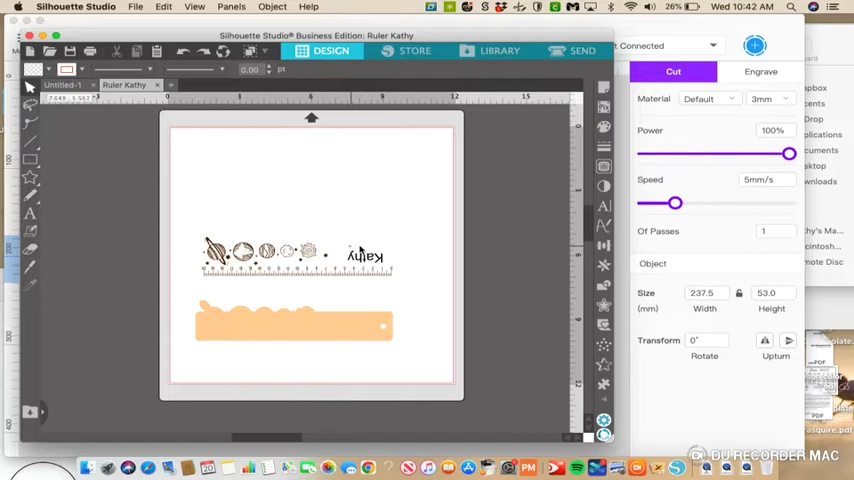
pyautogui.moveTo(345, 252); pyautogui.dragTo(392, 264)
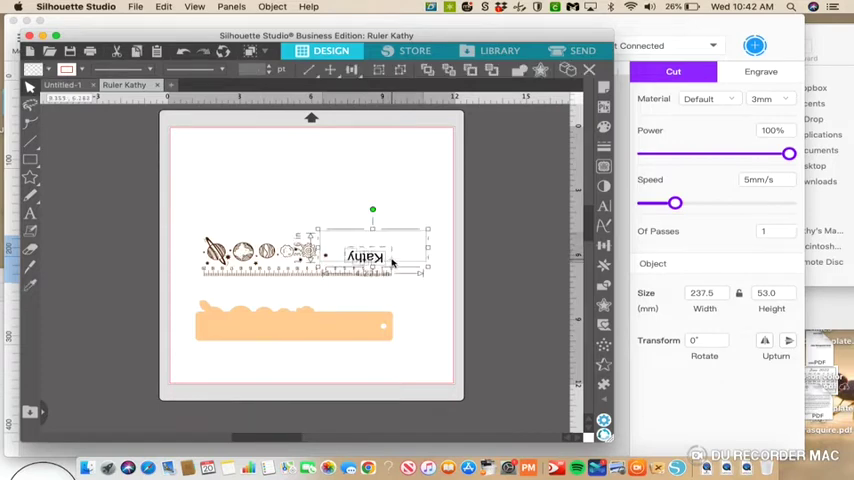
pyautogui.moveTo(372, 258); pyautogui.dragTo(373, 218)
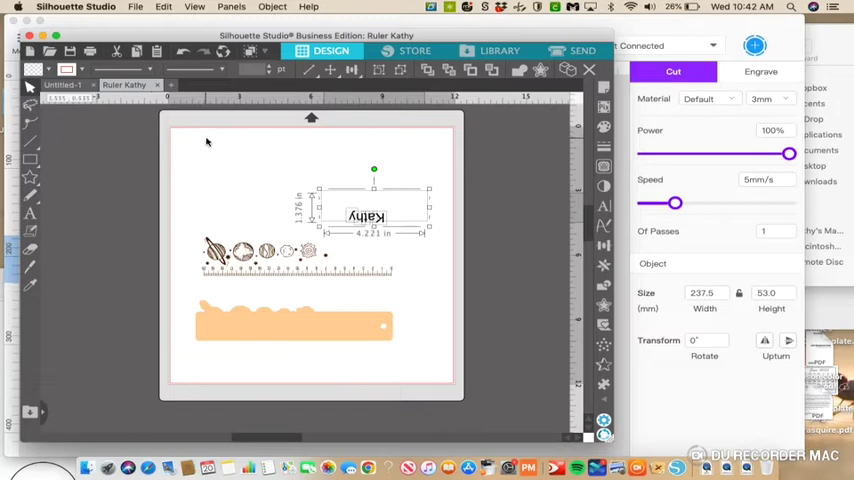
# Step: Save the design in SVG format under the name 'Ungroup ruler'
pyautogui.click(138, 8)
pyautogui.moveTo(153, 108)
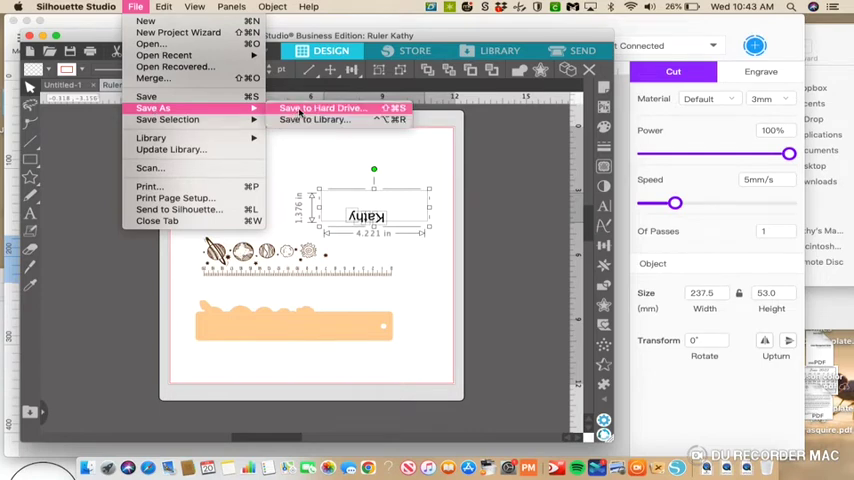
pyautogui.click(298, 109)
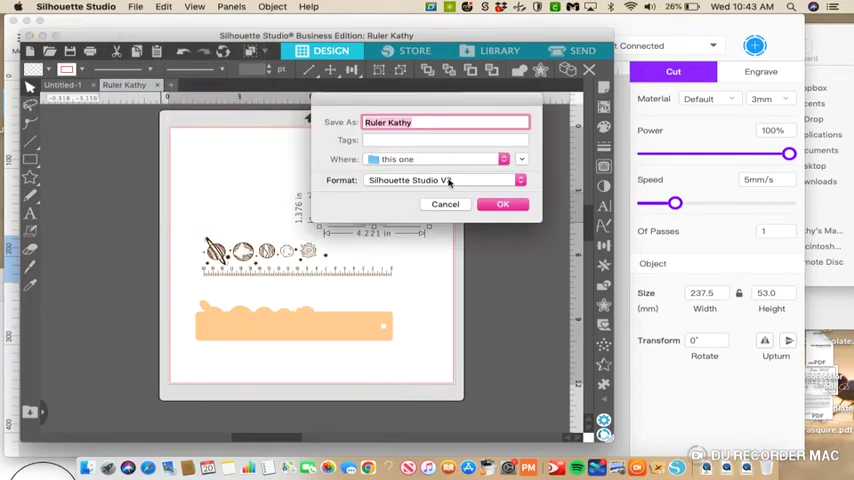
pyautogui.click(450, 181)
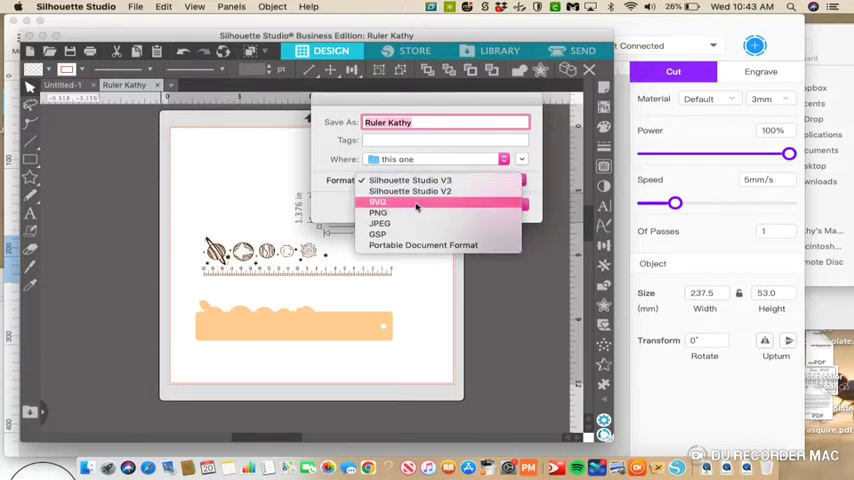
pyautogui.click(378, 202)
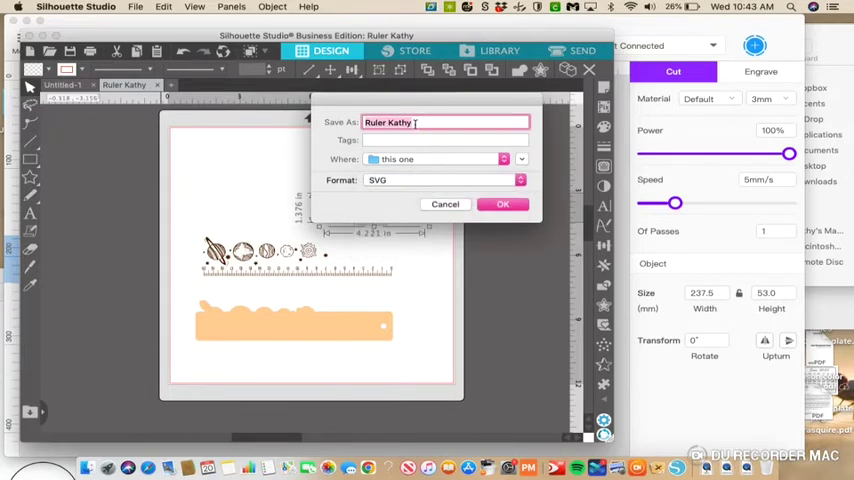
pyautogui.write('Un')
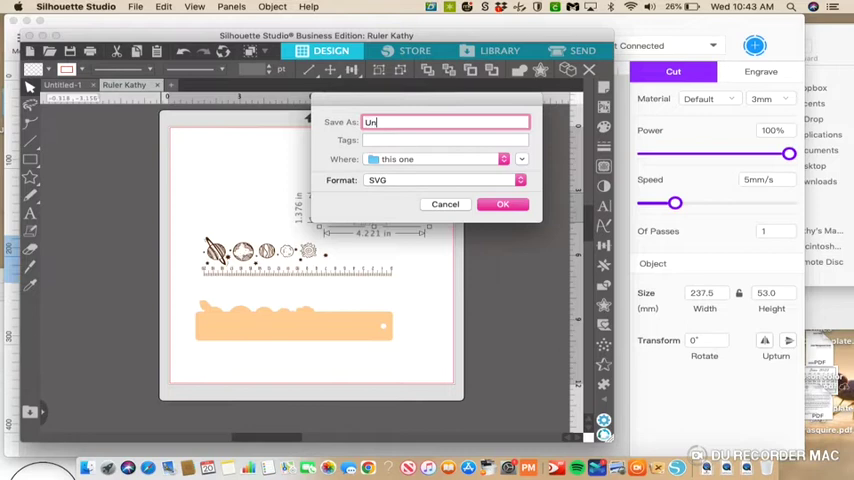
pyautogui.write('gr')
pyautogui.write('o')
pyautogui.write('up ruler')
pyautogui.click(502, 204)
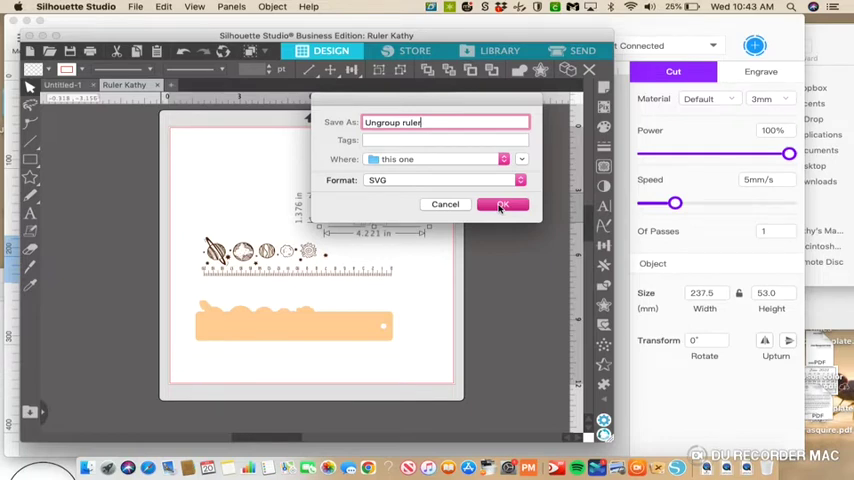
pyautogui.click(500, 206)
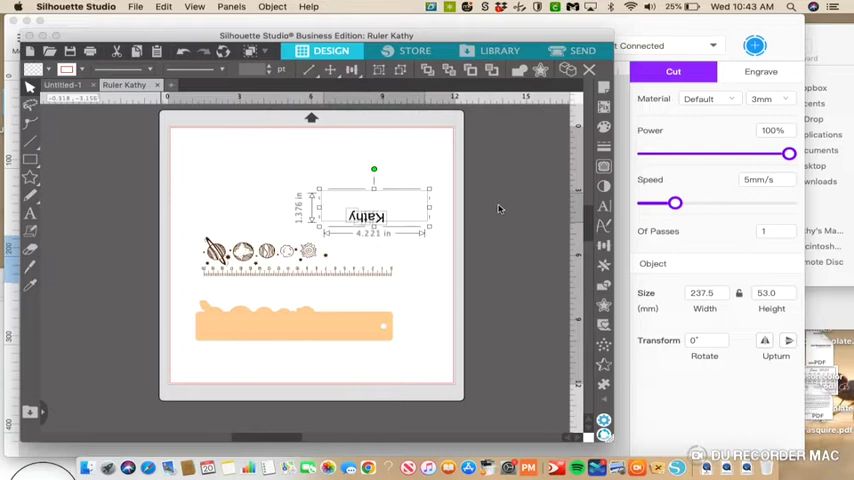
# Step: Quit Silhouette Studio, choosing Don't Save for the project
pyautogui.click(70, 7)
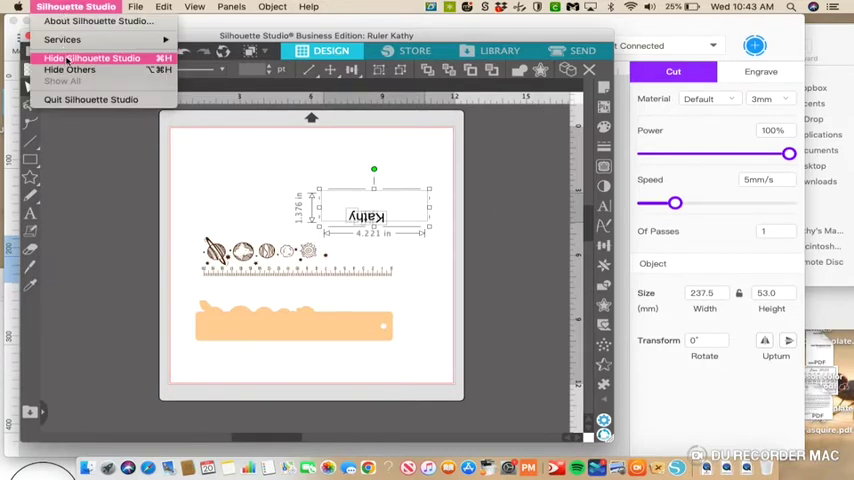
pyautogui.click(90, 99)
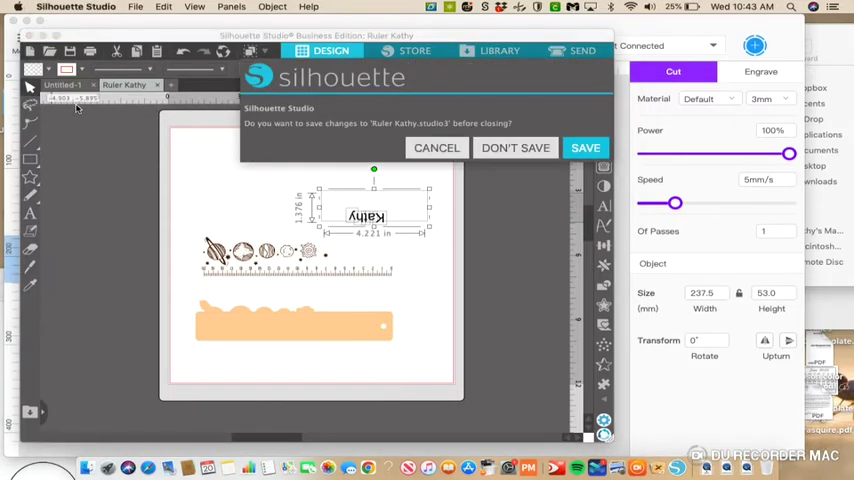
pyautogui.click(515, 148)
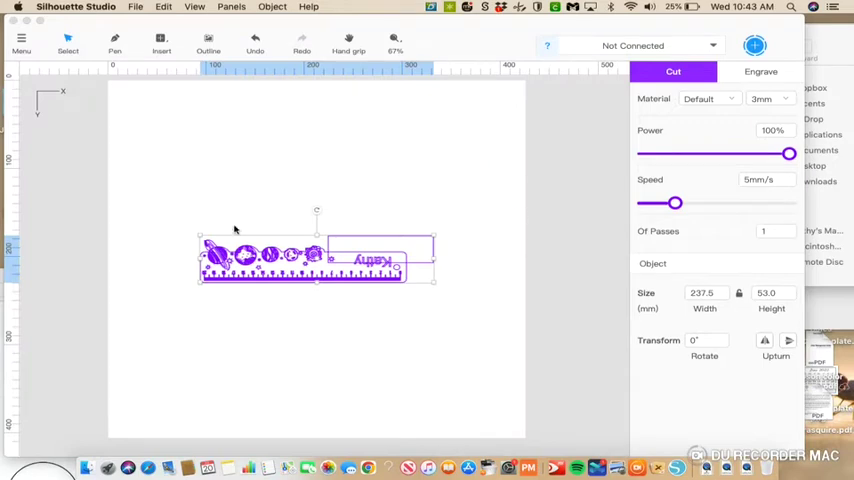
# Step: Delete the old ruler design and import Ungroup ruler.svg in its place
pyautogui.moveTo(194, 198); pyautogui.dragTo(474, 318)
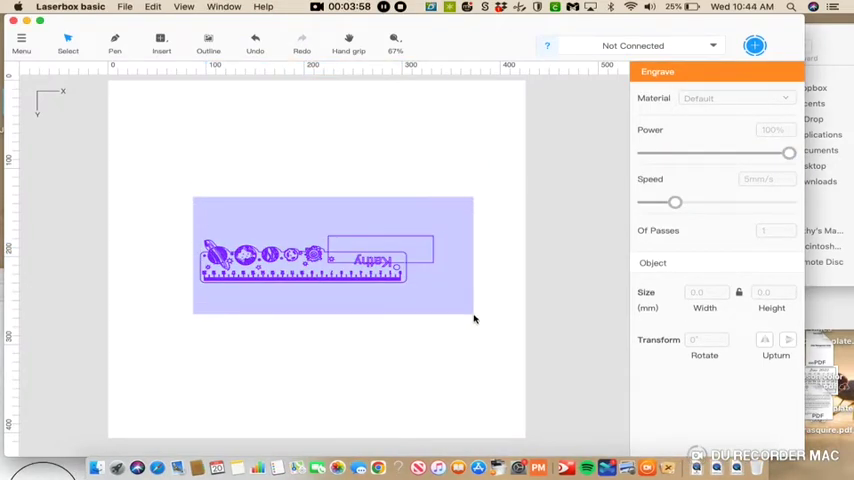
pyautogui.press('Delete')
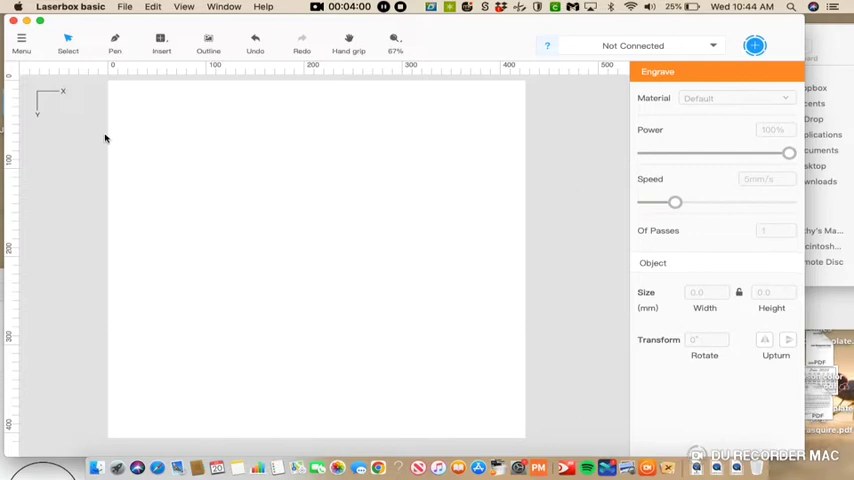
pyautogui.click(20, 44)
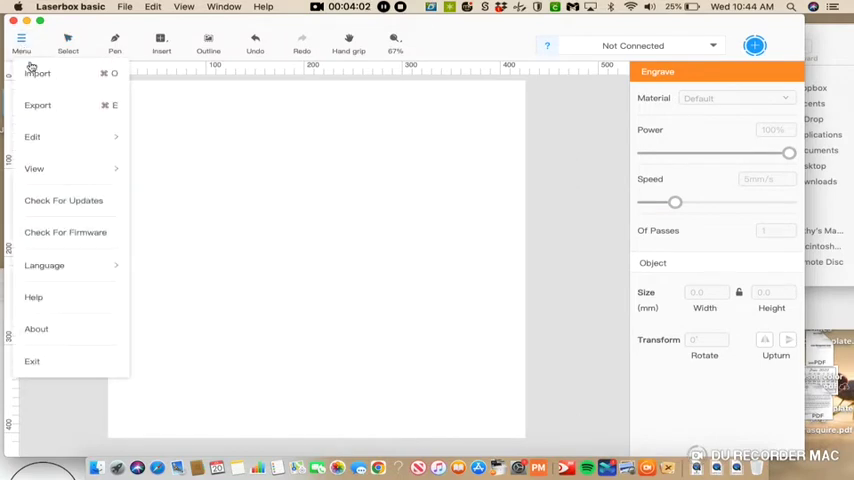
pyautogui.click(36, 72)
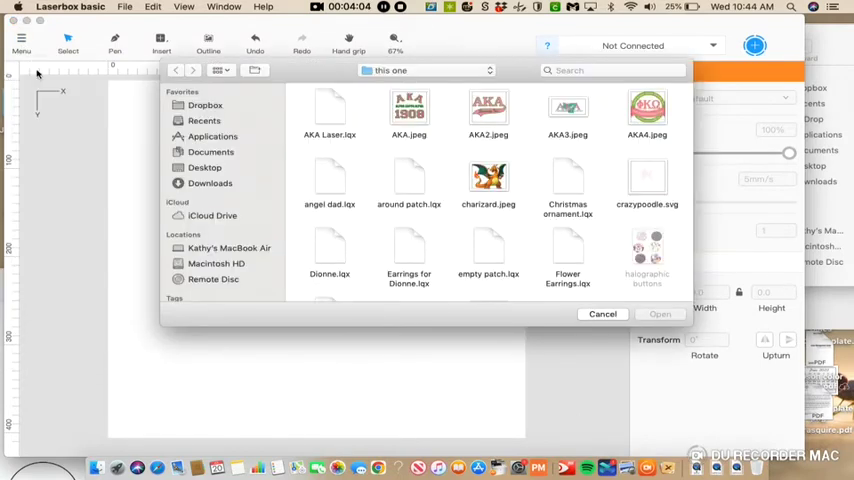
pyautogui.moveTo(689, 108); pyautogui.dragTo(688, 143)
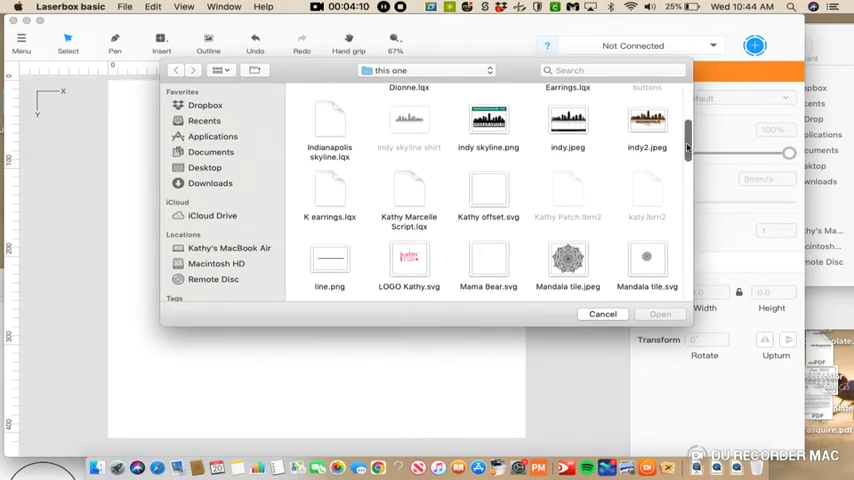
pyautogui.moveTo(688, 143); pyautogui.dragTo(689, 288)
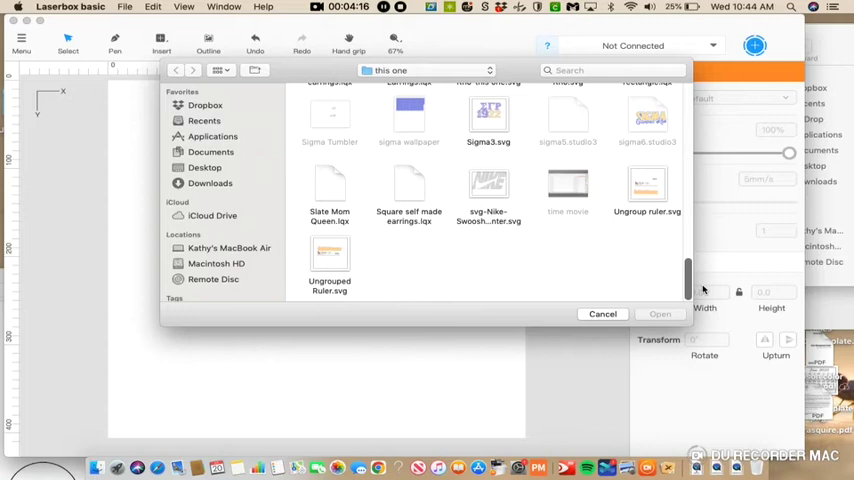
pyautogui.click(646, 195)
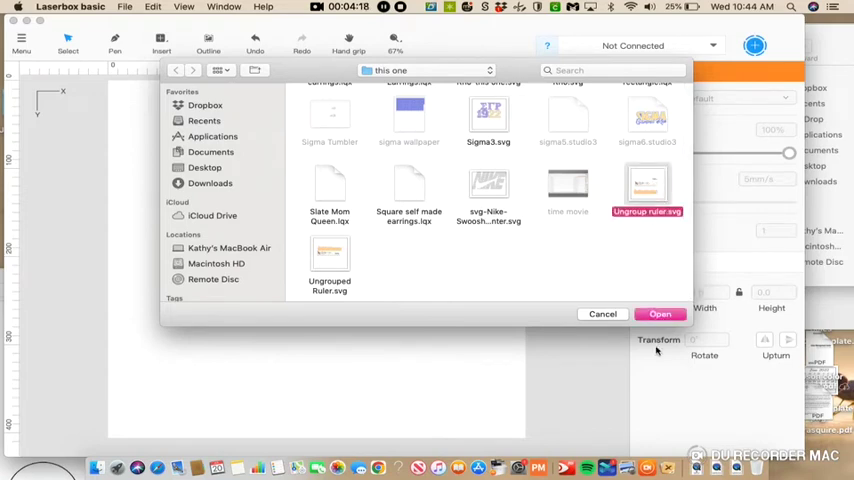
pyautogui.click(660, 314)
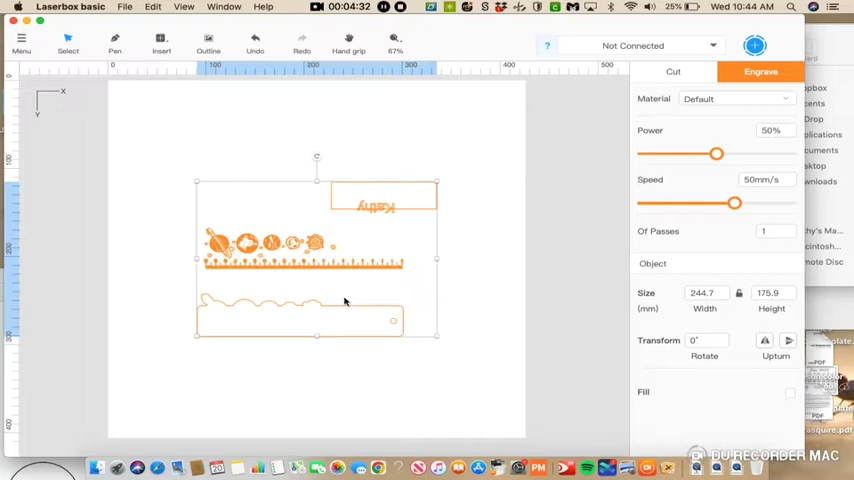
# Step: Select the ruler outline on its own and set it to Cut
pyautogui.click(457, 267)
pyautogui.click(367, 302)
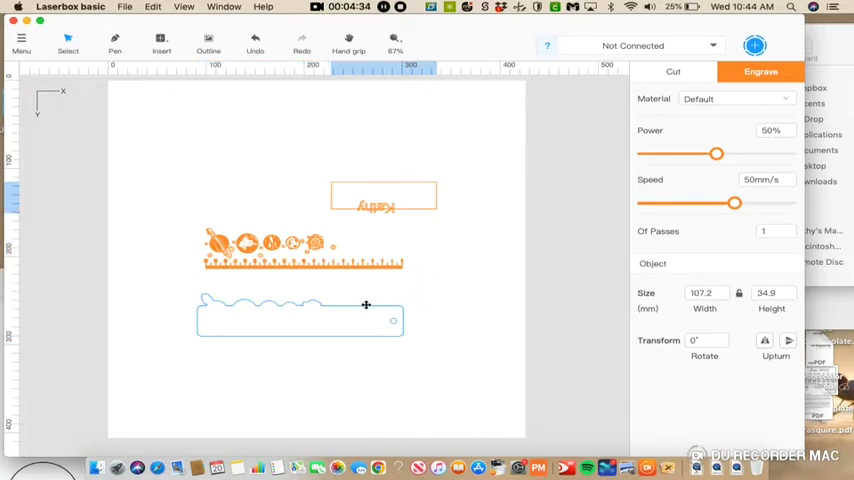
pyautogui.click(673, 71)
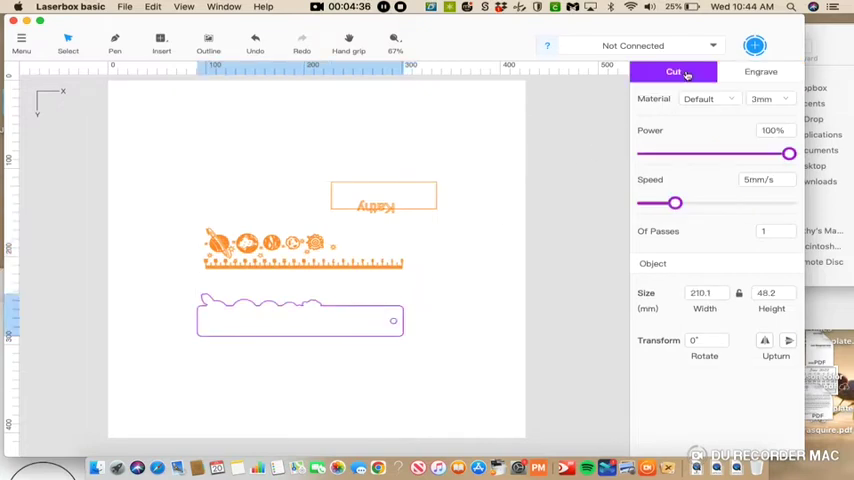
# Step: Move the name text above the ruler, then delete the old name text box
pyautogui.click(381, 208)
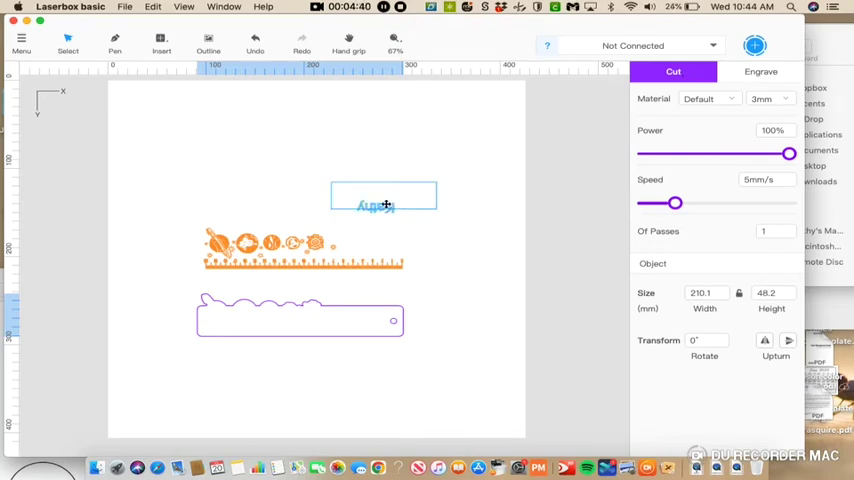
pyautogui.moveTo(383, 206); pyautogui.dragTo(383, 245)
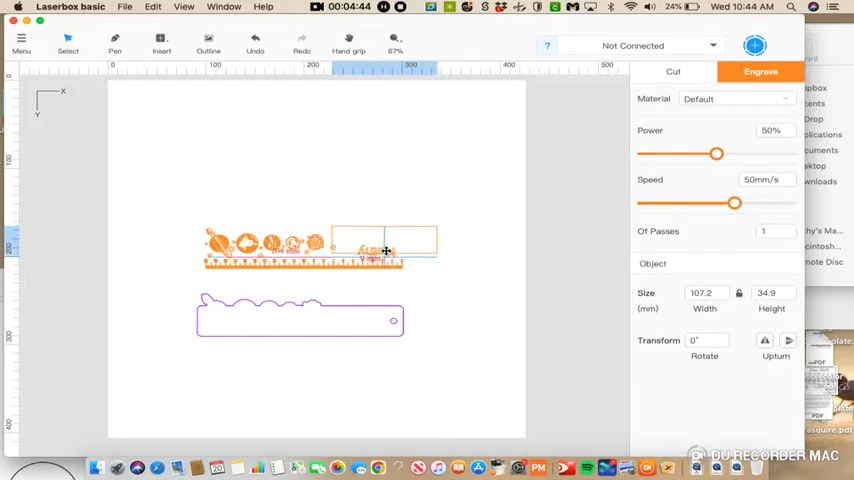
pyautogui.click(455, 290)
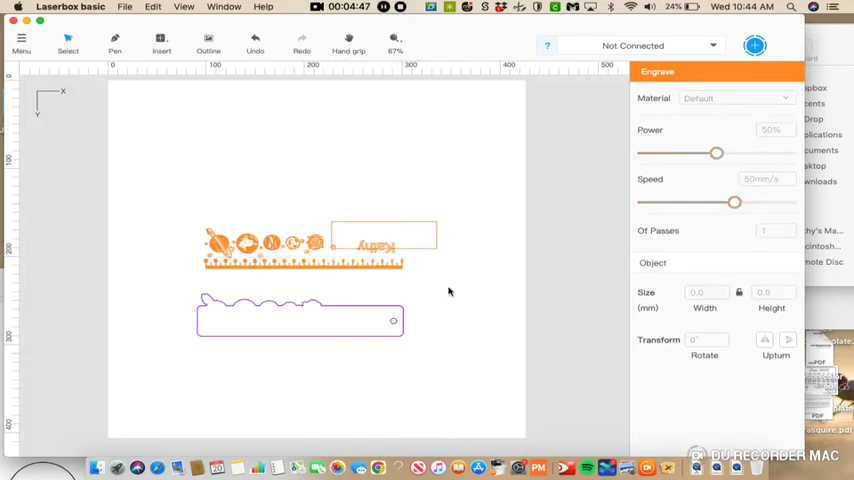
pyautogui.click(435, 226)
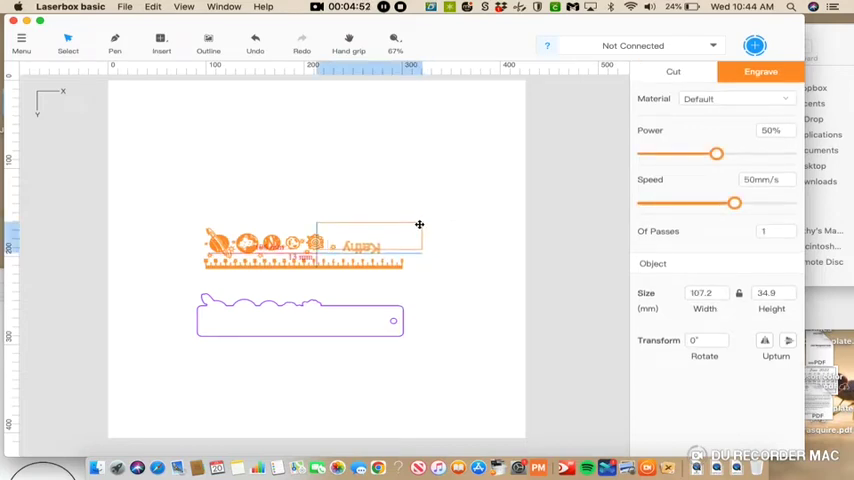
pyautogui.moveTo(434, 224); pyautogui.dragTo(446, 159)
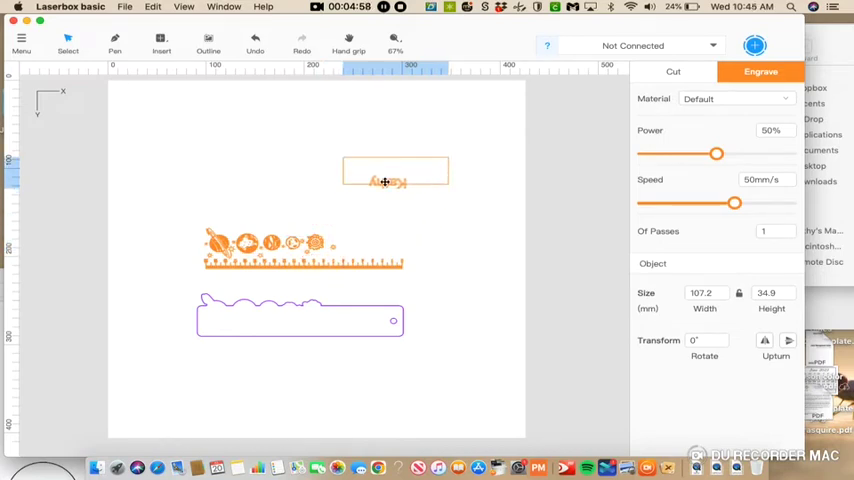
pyautogui.moveTo(336, 143); pyautogui.dragTo(476, 205)
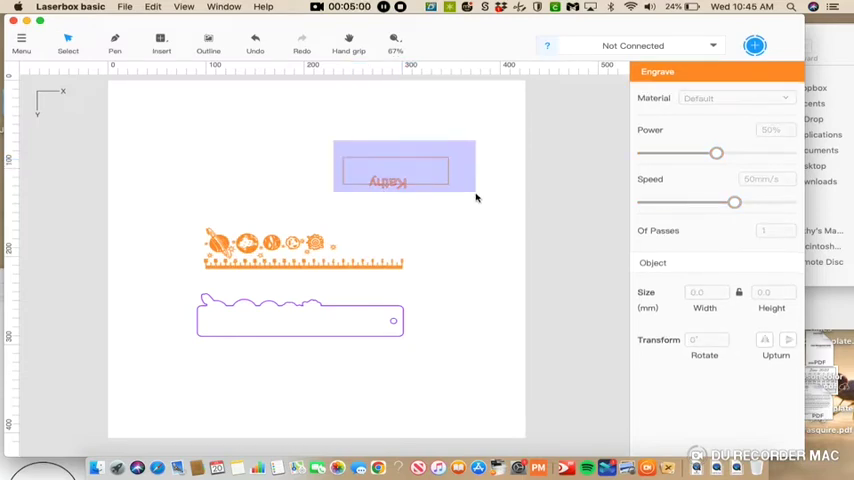
pyautogui.press('BackSpace')
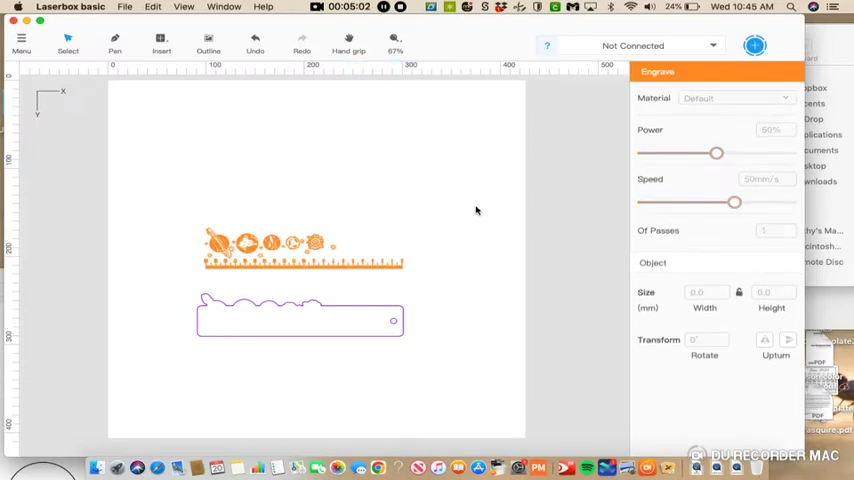
# Step: Drag the purple outline up onto the orange ruler artwork and nudge it into alignment
pyautogui.moveTo(277, 306); pyautogui.dragTo(278, 239)
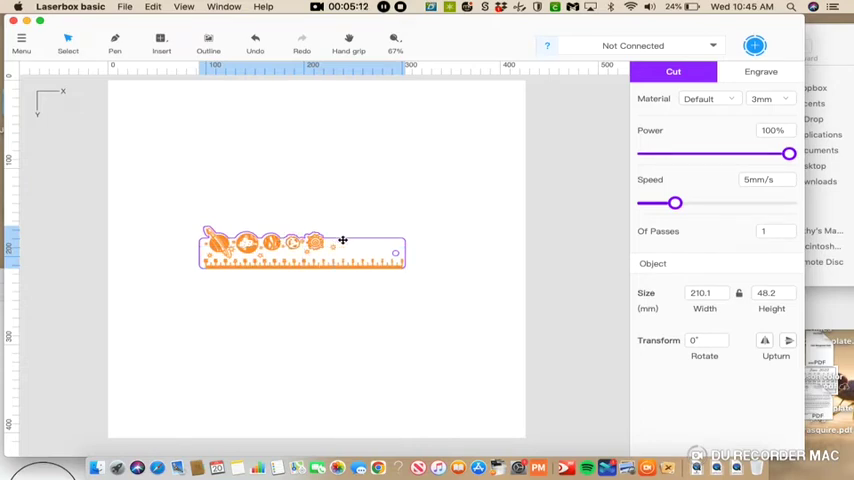
pyautogui.moveTo(343, 240); pyautogui.dragTo(345, 240)
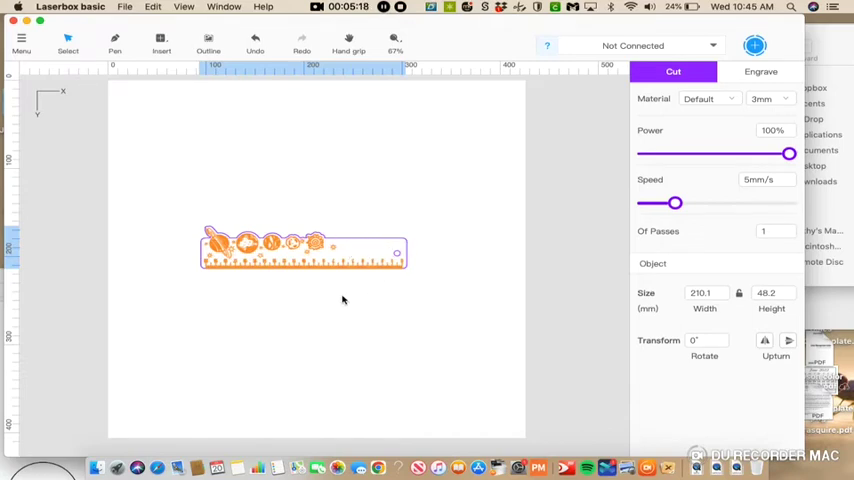
pyautogui.click(247, 242)
pyautogui.click(195, 232)
pyautogui.click(244, 242)
pyautogui.click(383, 215)
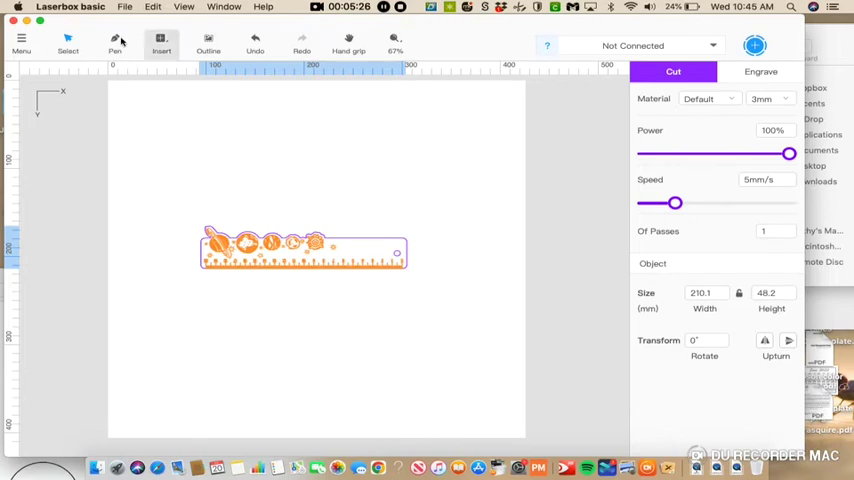
# Step: Insert a new text object on the canvas above the ruler for the name
pyautogui.click(161, 42)
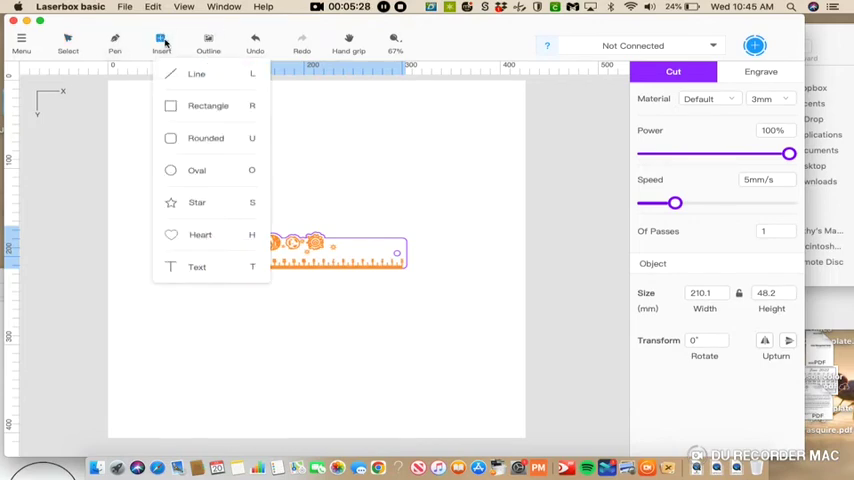
pyautogui.click(197, 267)
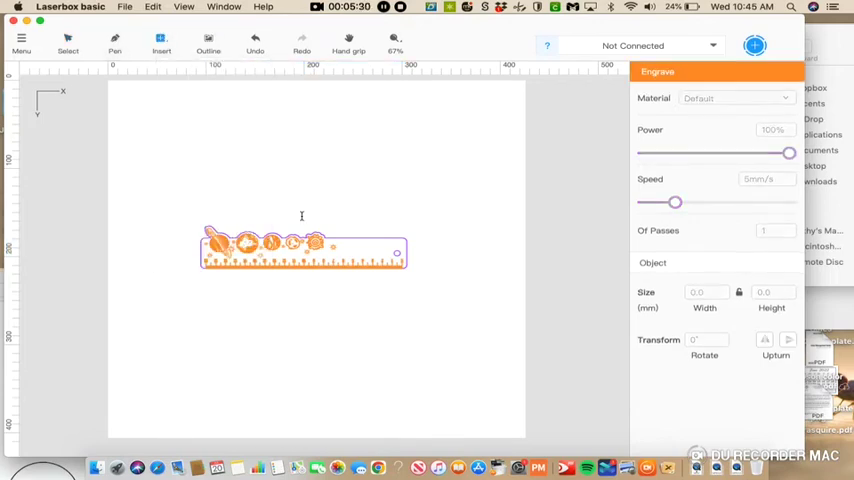
pyautogui.click(385, 184)
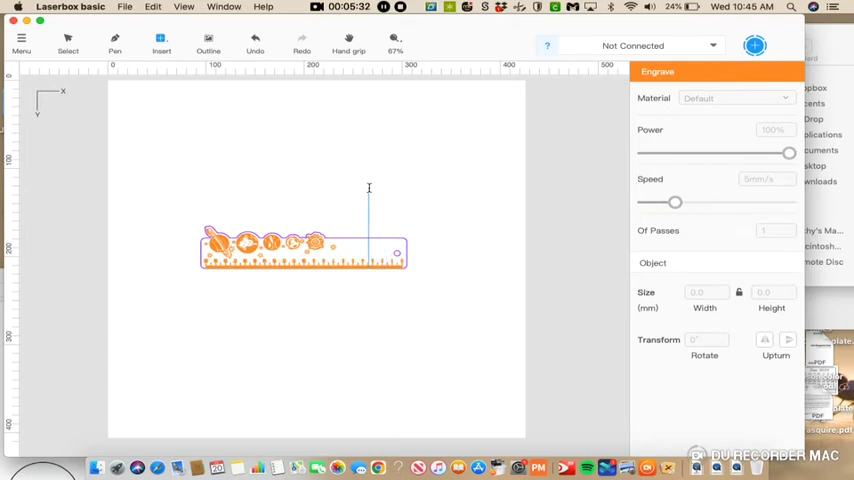
pyautogui.click(370, 190)
pyautogui.click(437, 191)
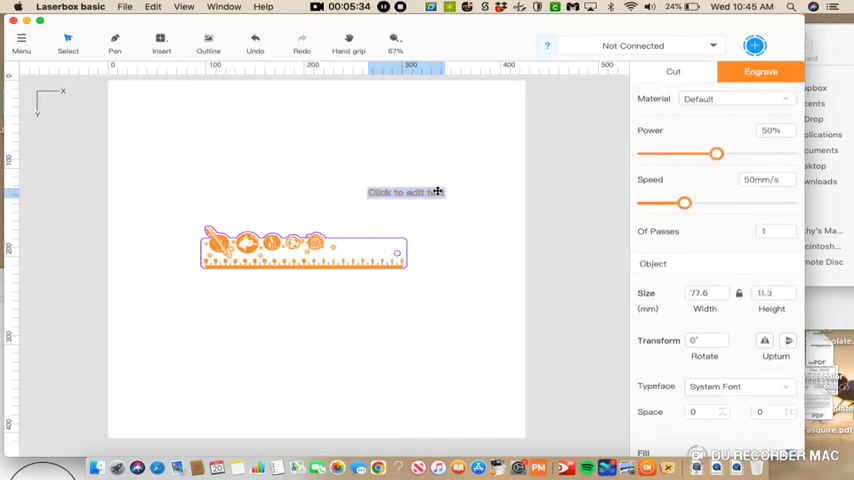
pyautogui.write('Kathy')
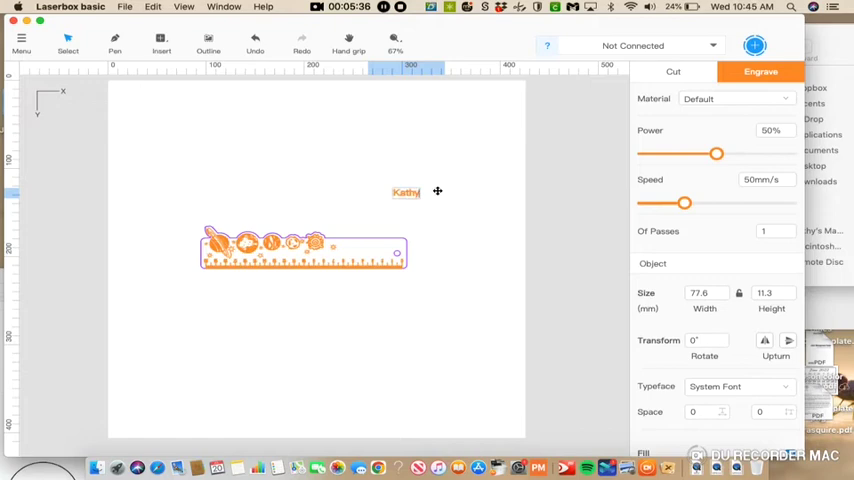
# Step: Flip the name text, shrink it to 8.7 mm tall, and grab it to move
pyautogui.click(788, 341)
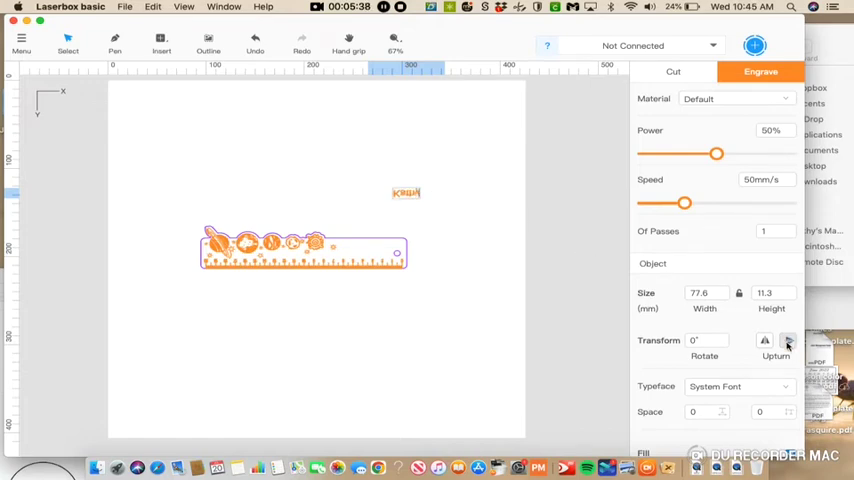
pyautogui.click(788, 342)
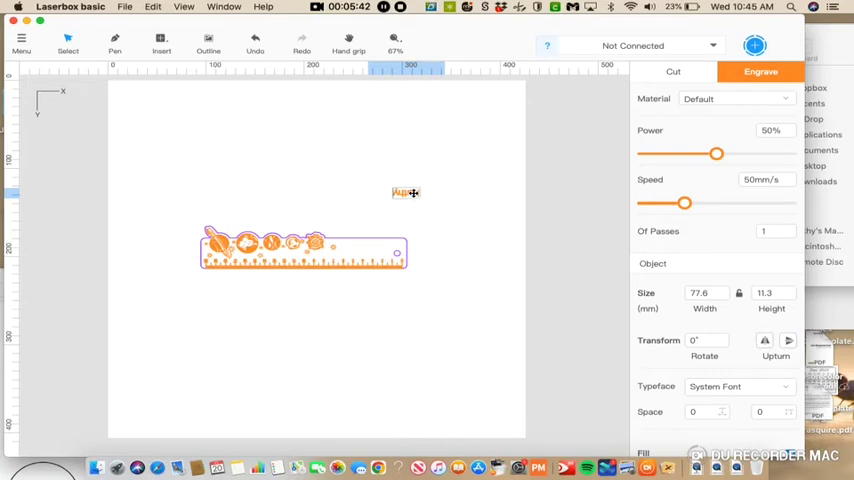
pyautogui.moveTo(386, 176); pyautogui.dragTo(440, 221)
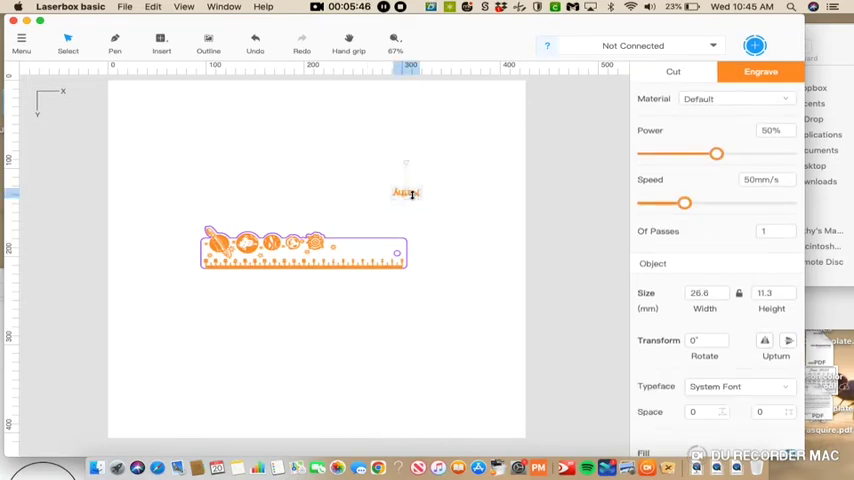
pyautogui.moveTo(411, 194); pyautogui.dragTo(409, 188)
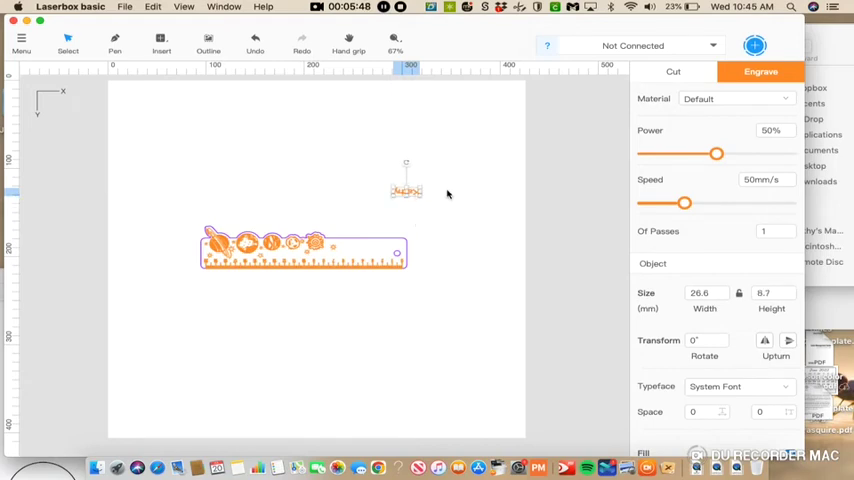
pyautogui.click(447, 193)
# Step: Move Kathy's name text down onto the ruler's right side, beside the planets
pyautogui.moveTo(406, 191); pyautogui.dragTo(395, 250)
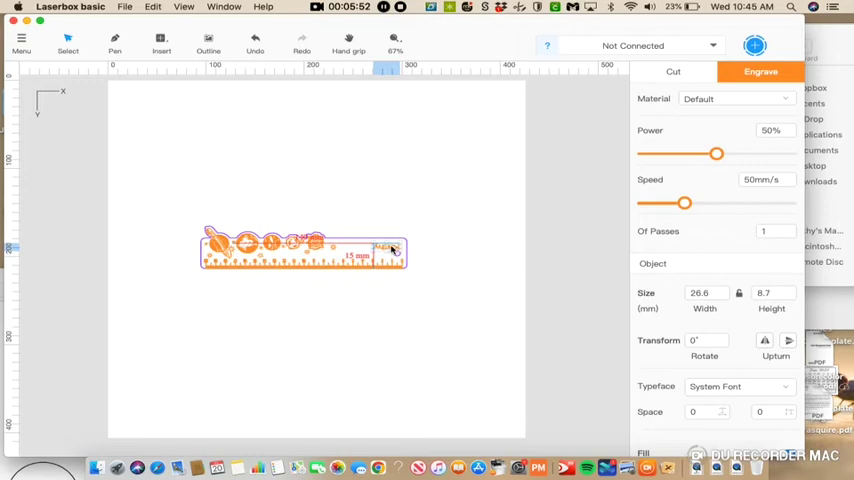
pyautogui.click(492, 215)
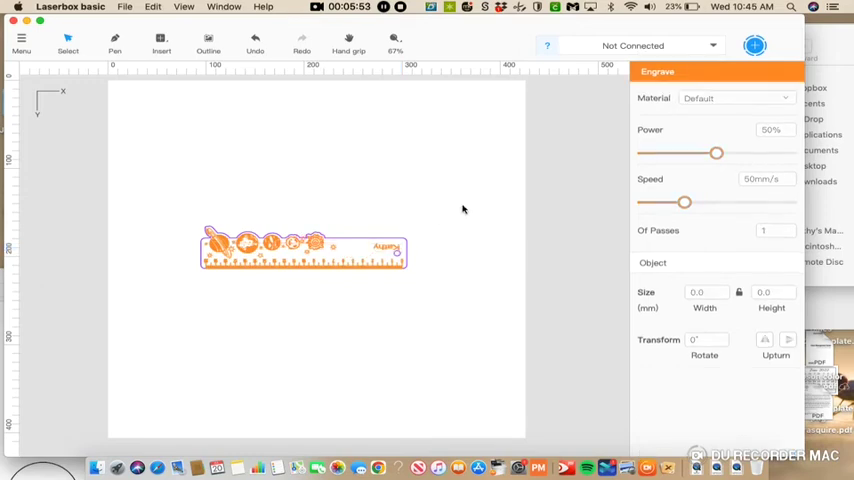
pyautogui.click(384, 247)
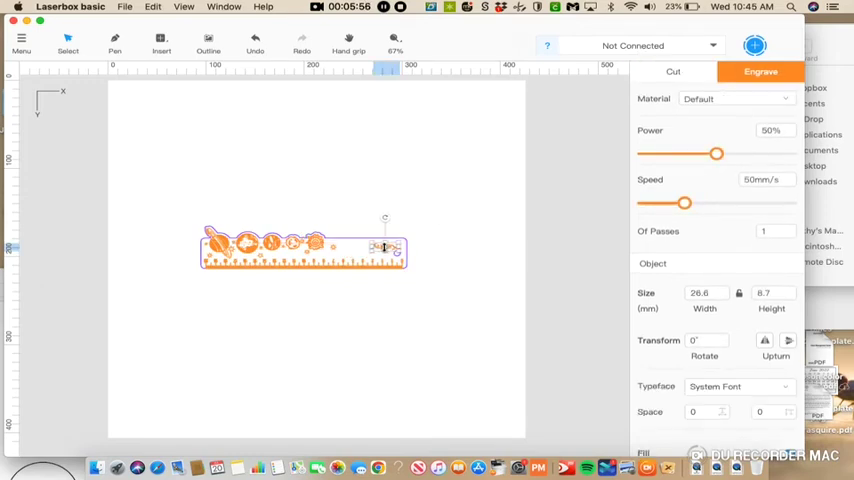
pyautogui.moveTo(384, 247); pyautogui.dragTo(378, 243)
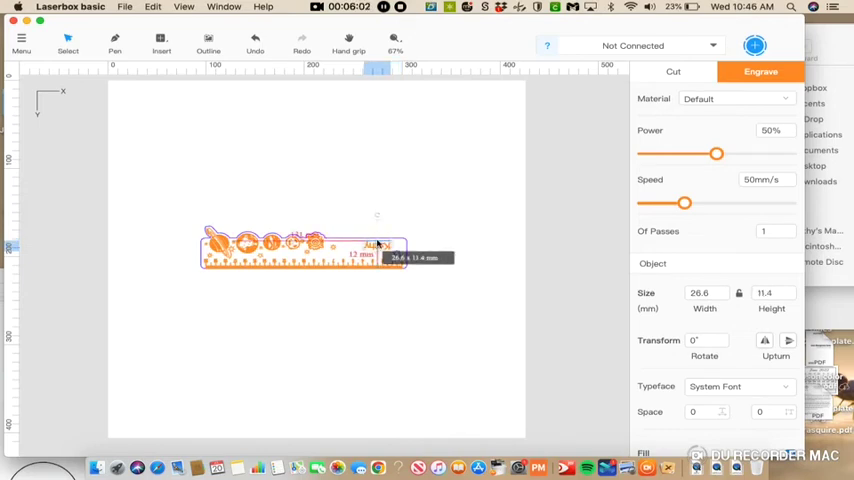
pyautogui.click(450, 207)
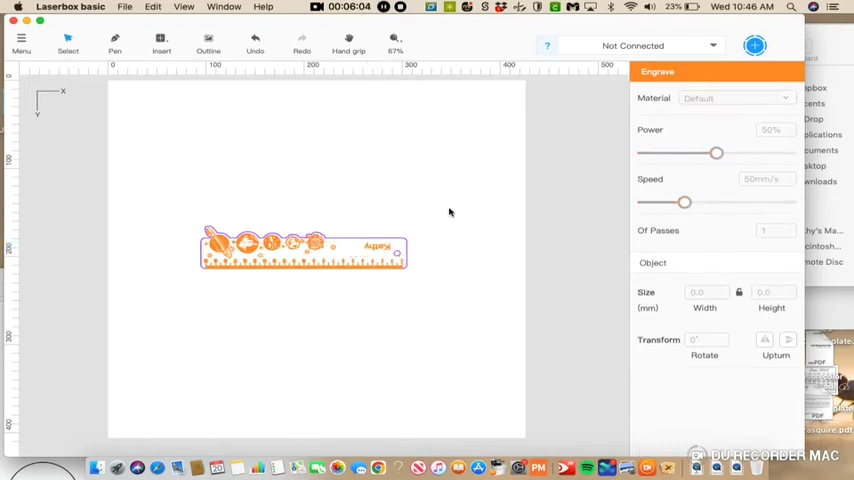
# Step: Set Kathy's name text on the ruler to be cut
pyautogui.click(378, 246)
pyautogui.click(673, 71)
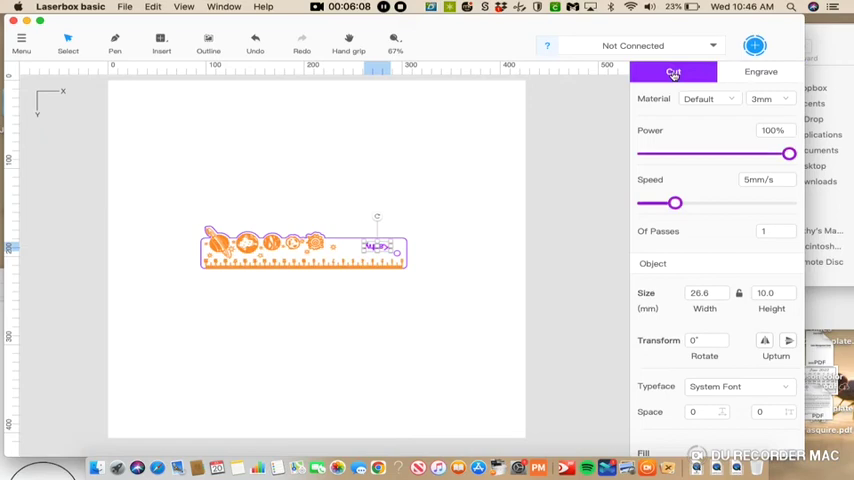
pyautogui.click(490, 200)
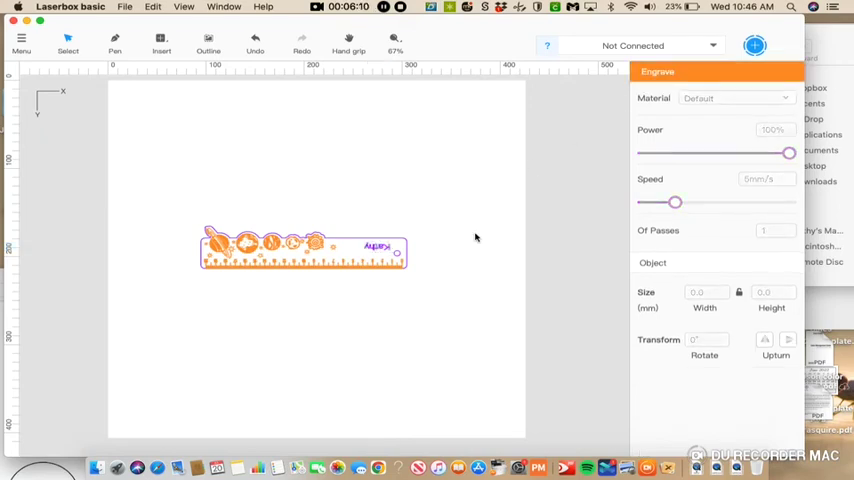